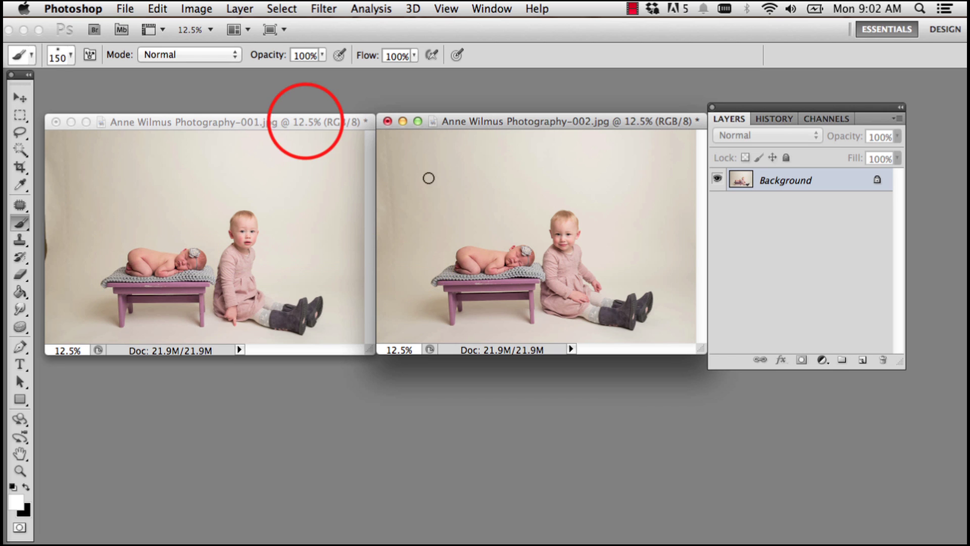
Drag photo 001 into document 002 with the Move tool, deleting the misplaced copy and redoing it
left_click(306, 124)
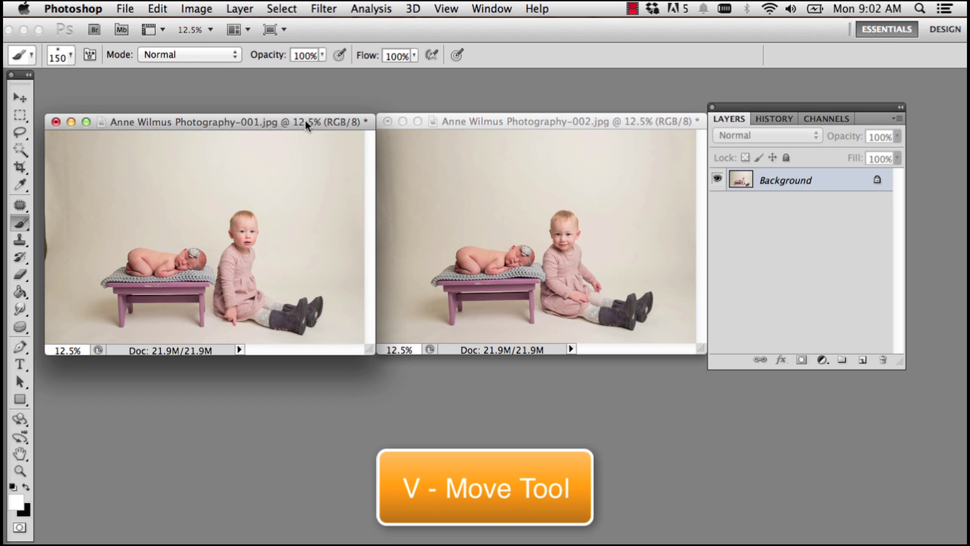
key("v")
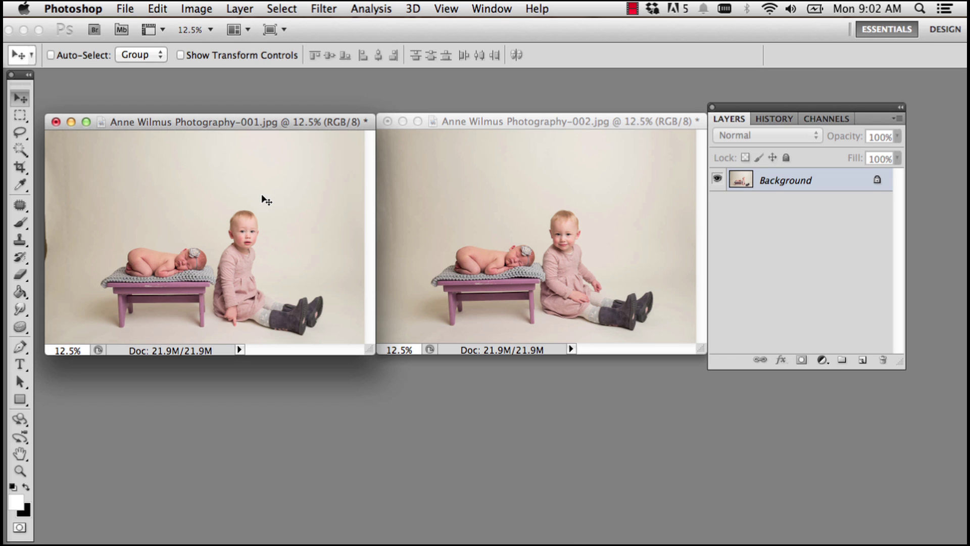
left_click_drag(264, 200, 559, 193)
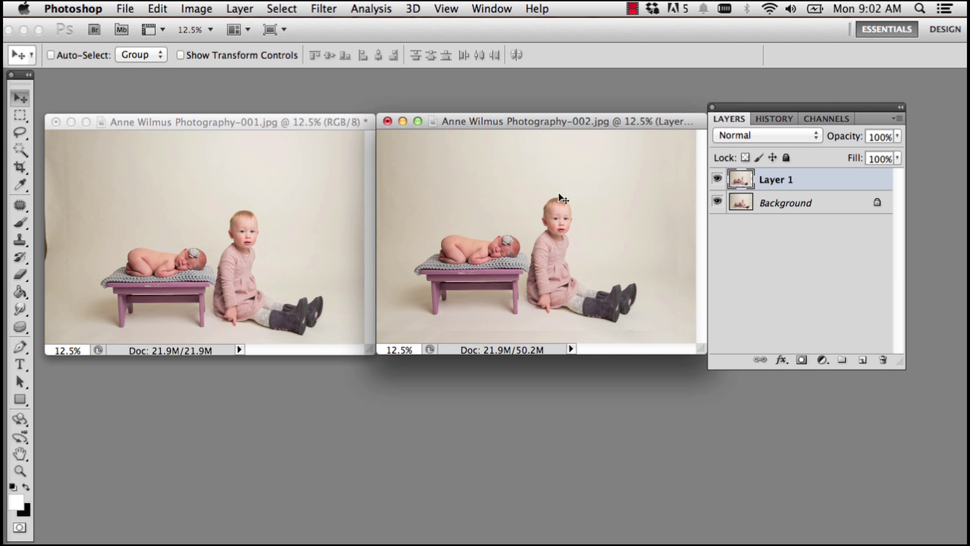
left_click_drag(825, 178, 882, 361)
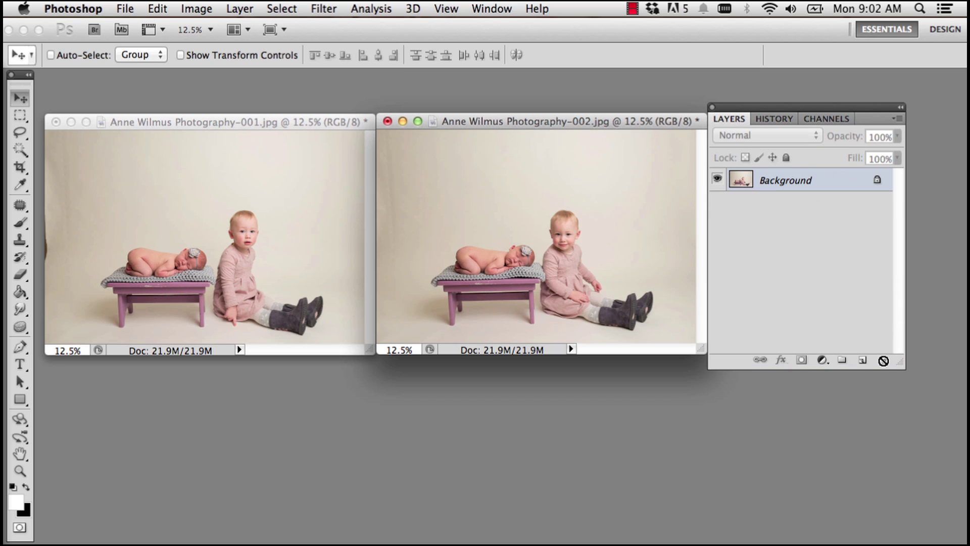
left_click(270, 121)
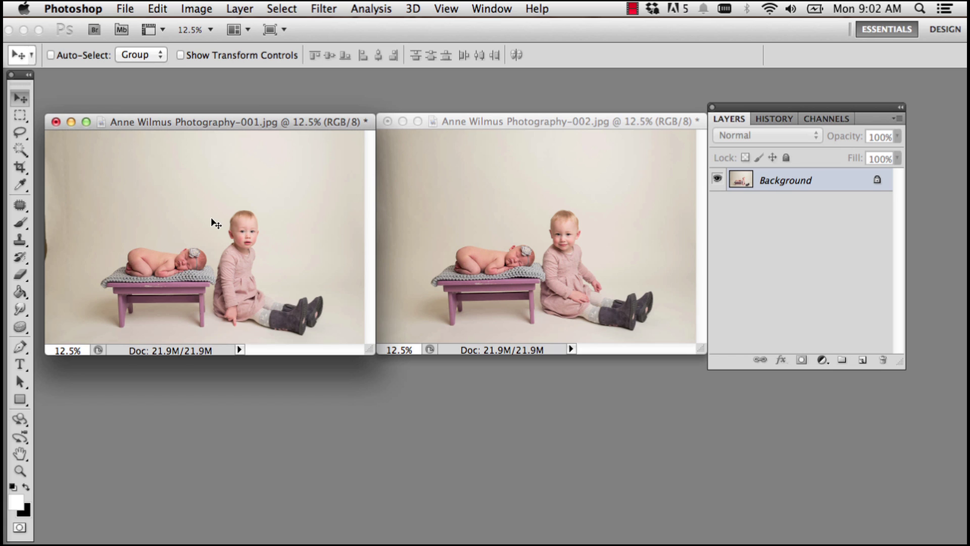
left_click_drag(212, 218, 518, 218)
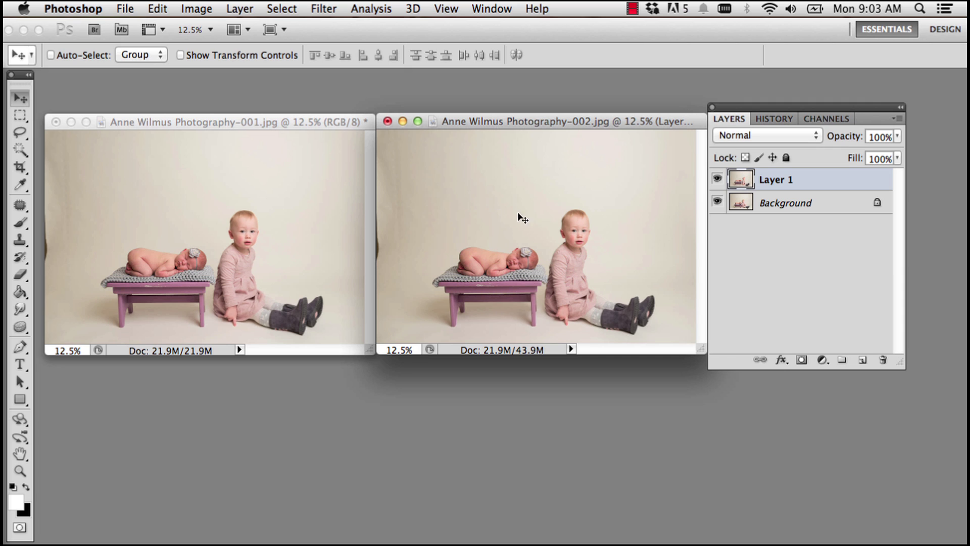
left_click(313, 121)
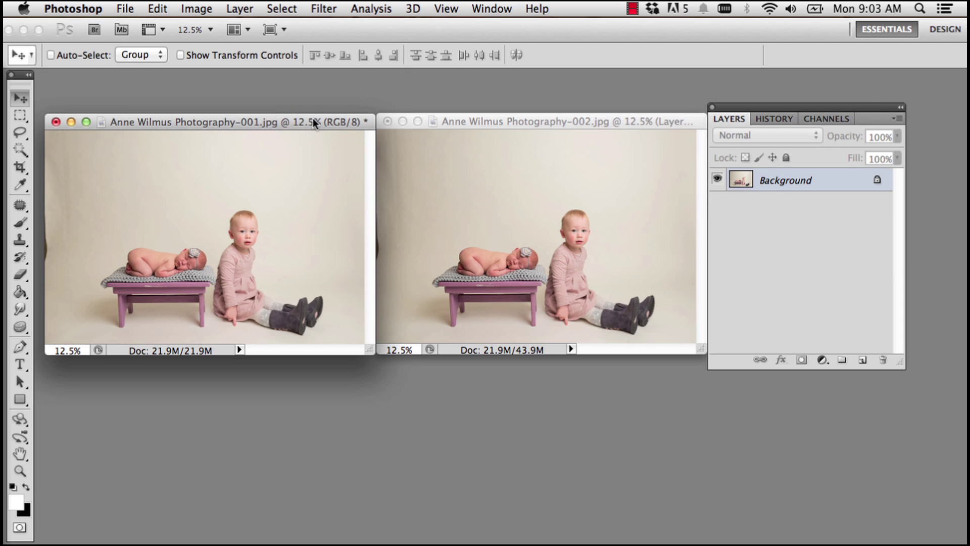
Close photo 001 without saving its changes
key("super+w")
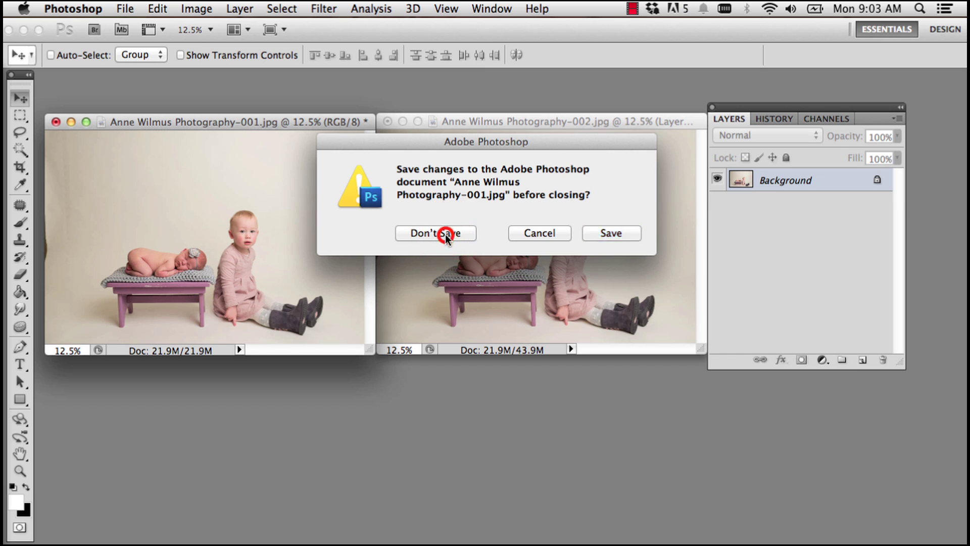
left_click(444, 234)
left_click_drag(516, 121, 350, 127)
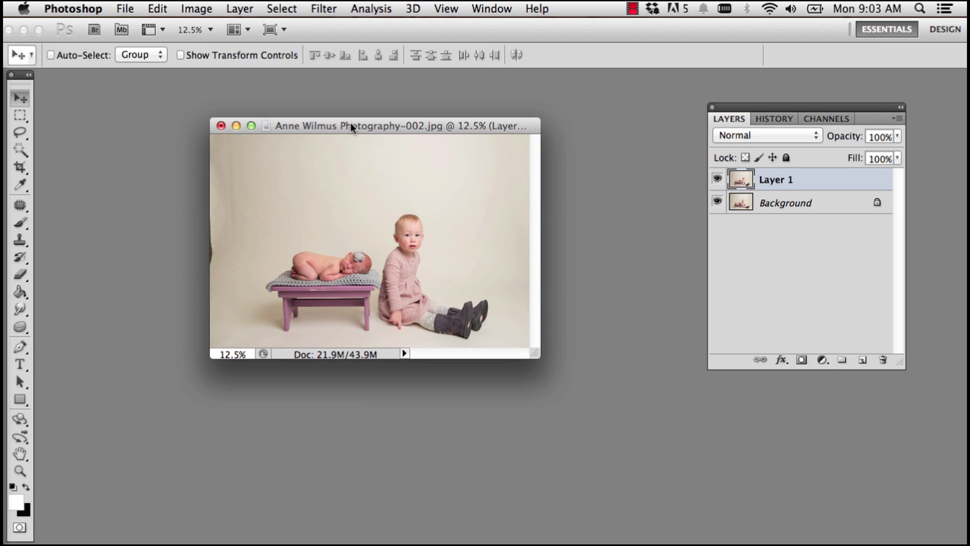
Switch the composite to full-screen mode, zoom in and pan to centre the children
key("f")
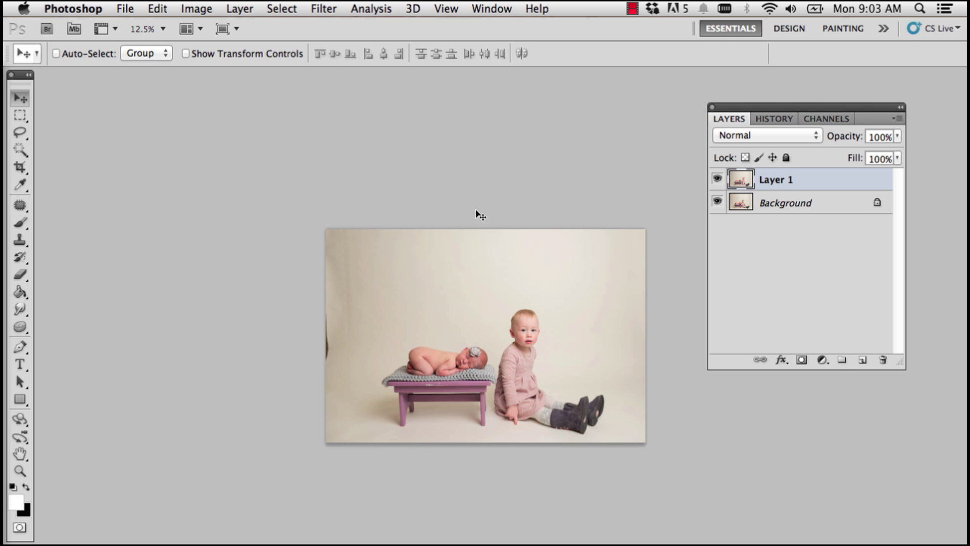
key("super+ctrl")
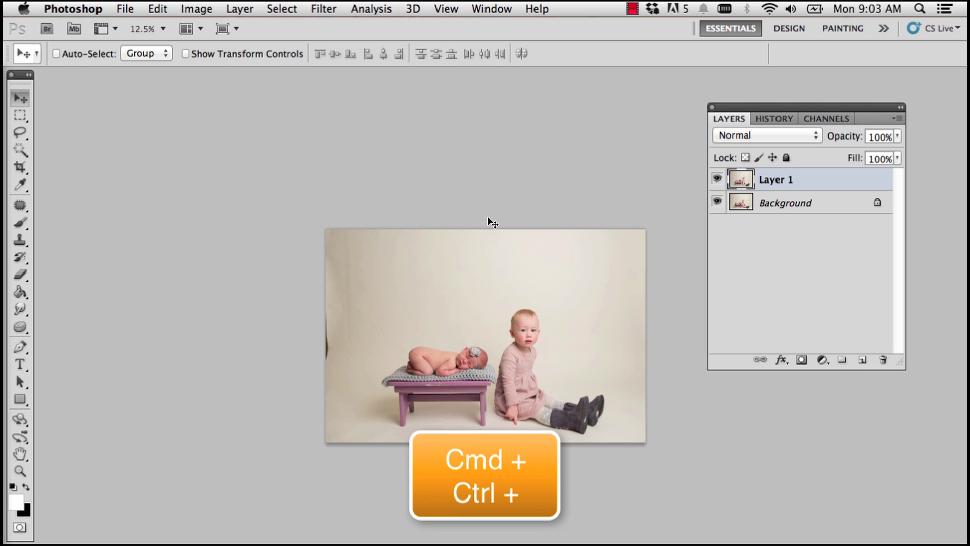
key("super+plus")
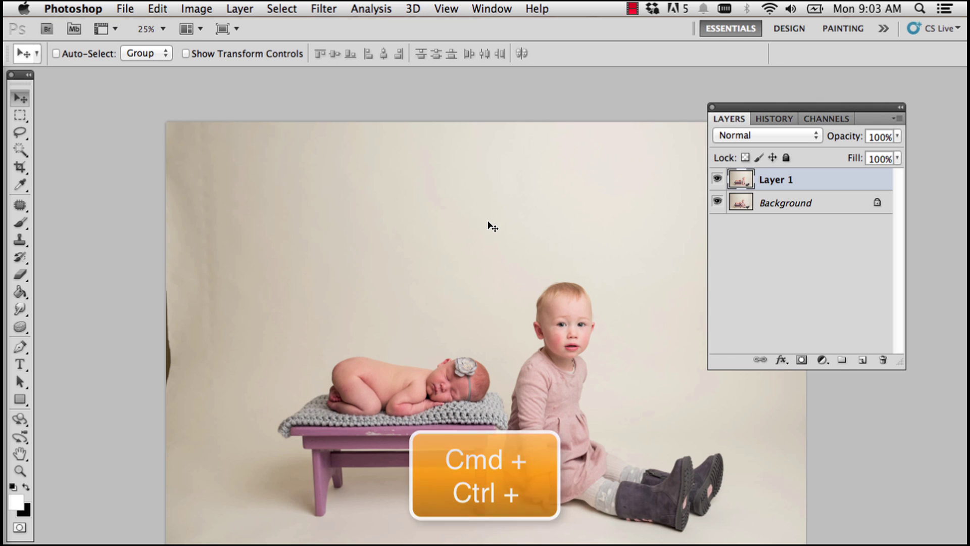
key("space")
left_click_drag(520, 299, 407, 263)
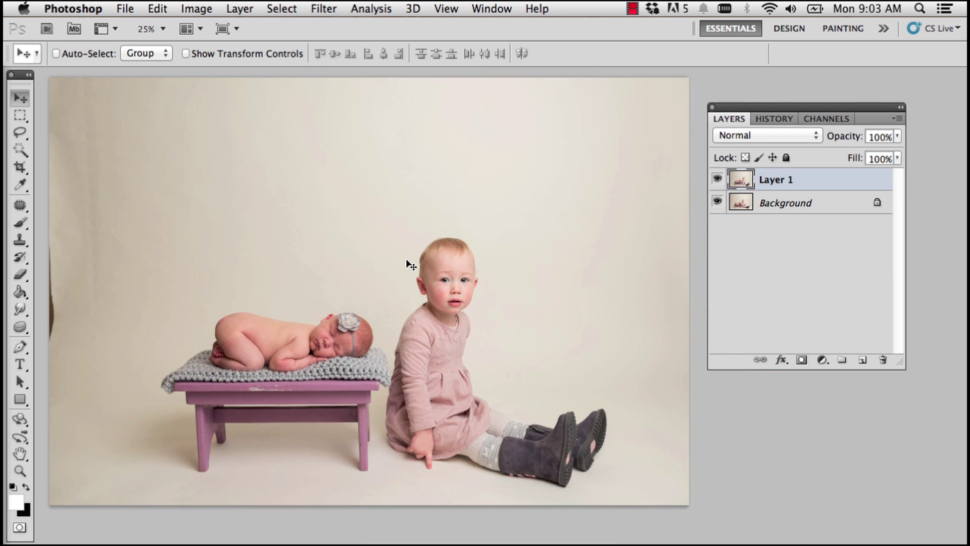
left_click(716, 179)
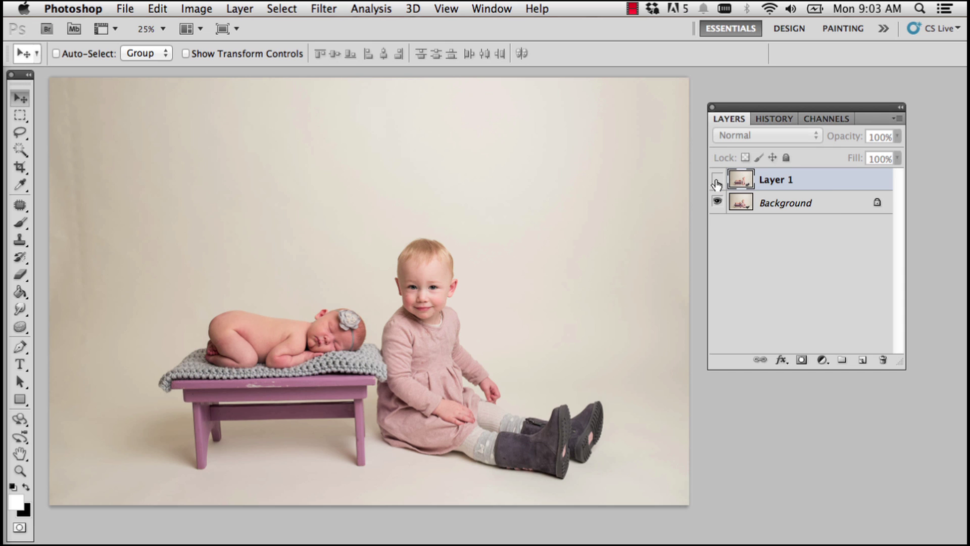
left_click(716, 180)
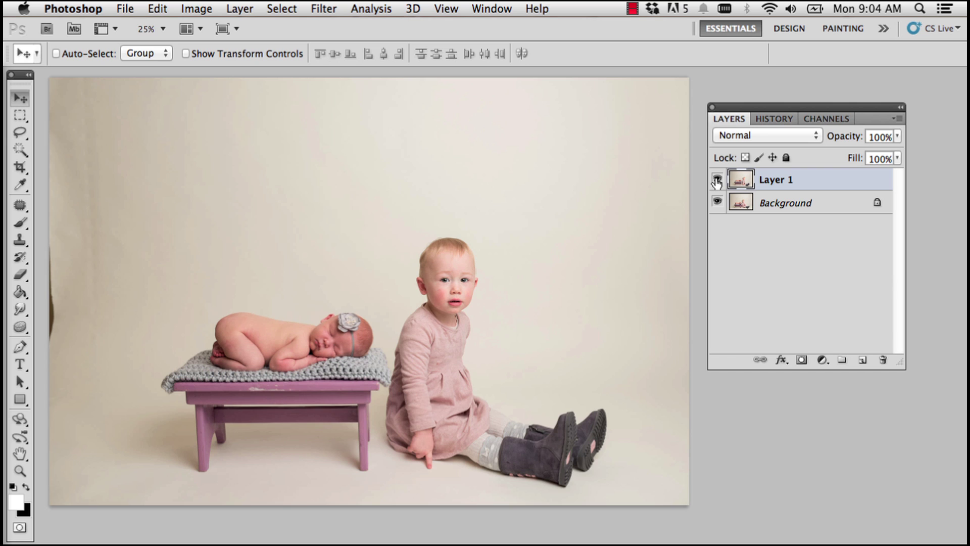
Alt-add a hide-all black layer mask to Layer 1, revealing the Background's smiling toddler
key("alt")
left_click(800, 359, "alt")
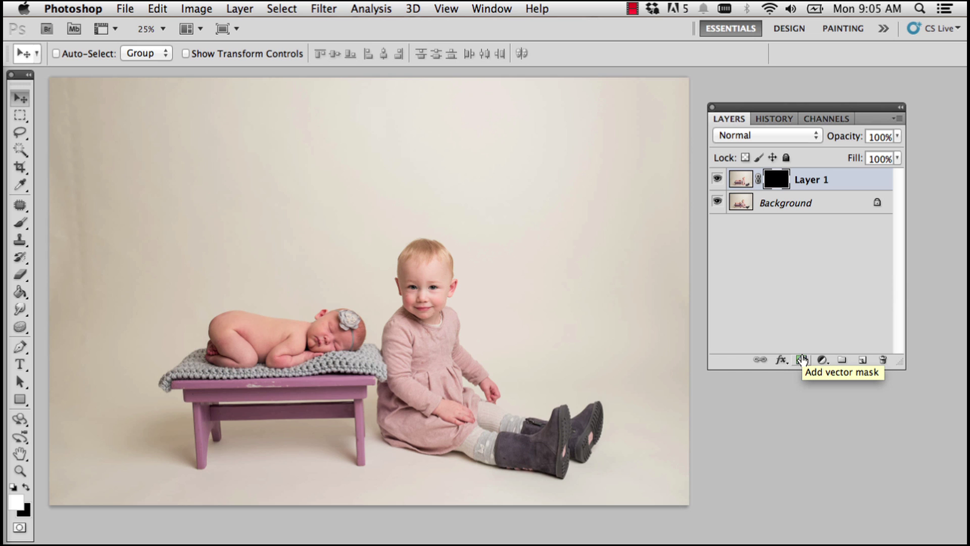
Paint white on the mask with a 200 then 100 brush over the baby's head, cheek and blanket, undoing one stray stroke
key("b")
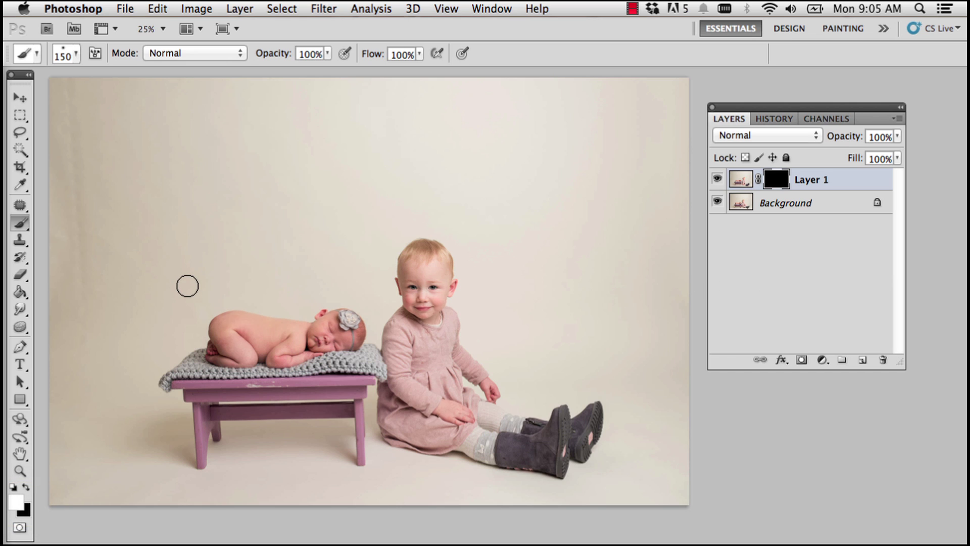
key("bracketright")
key("bracketright")
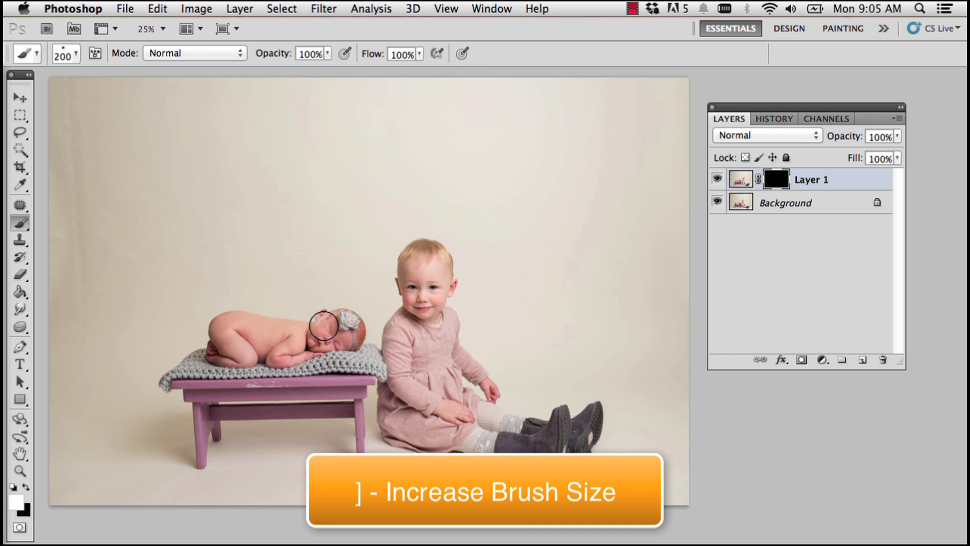
mouse_move(335, 320)
left_mouse_down()
mouse_move(365, 340)
mouse_move(293, 340)
mouse_move(331, 344)
mouse_move(295, 348)
mouse_move(209, 339)
left_mouse_up()
key("ctrl+z")
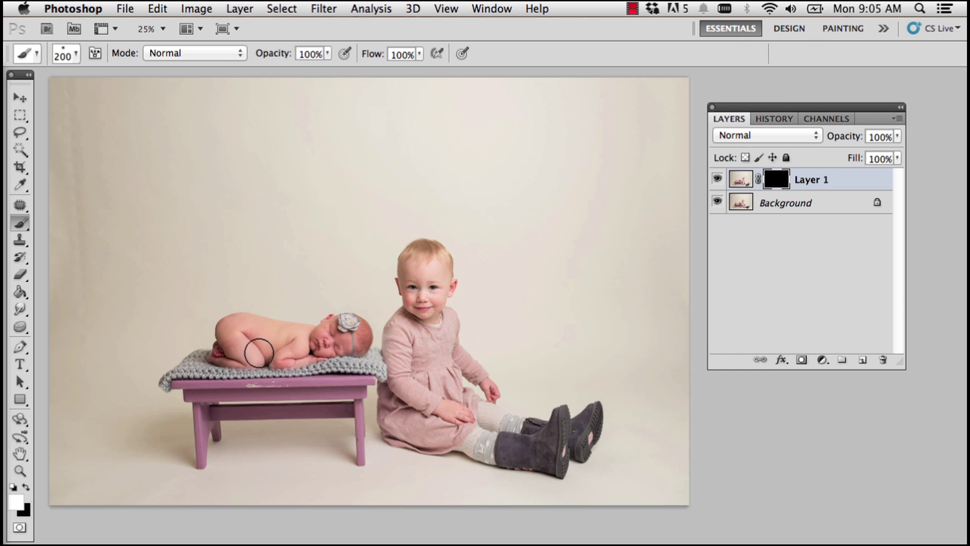
mouse_move(342, 349)
left_mouse_down()
mouse_move(353, 344)
mouse_move(354, 361)
mouse_move(316, 359)
mouse_move(353, 360)
left_mouse_up()
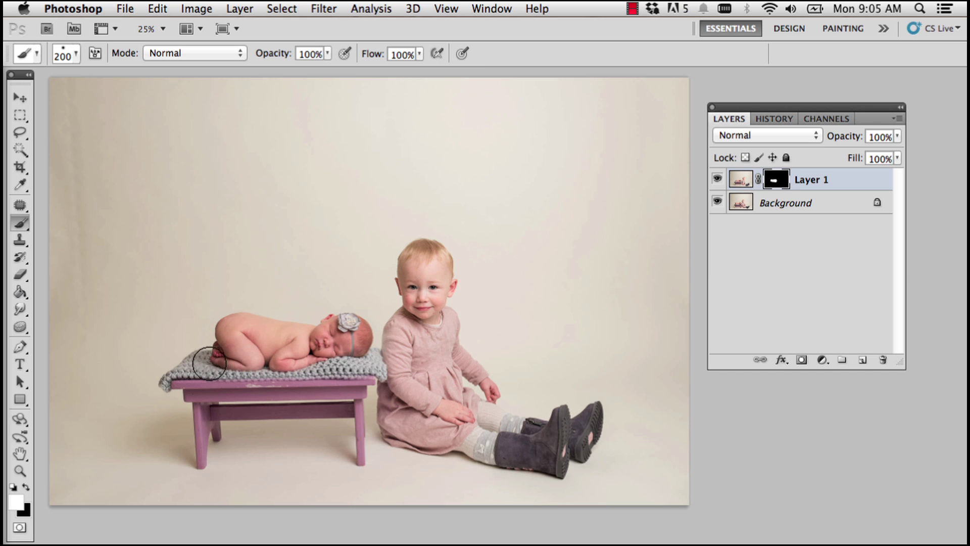
key("bracketleft")
key("bracketleft")
key("bracketleft")
key("bracketleft")
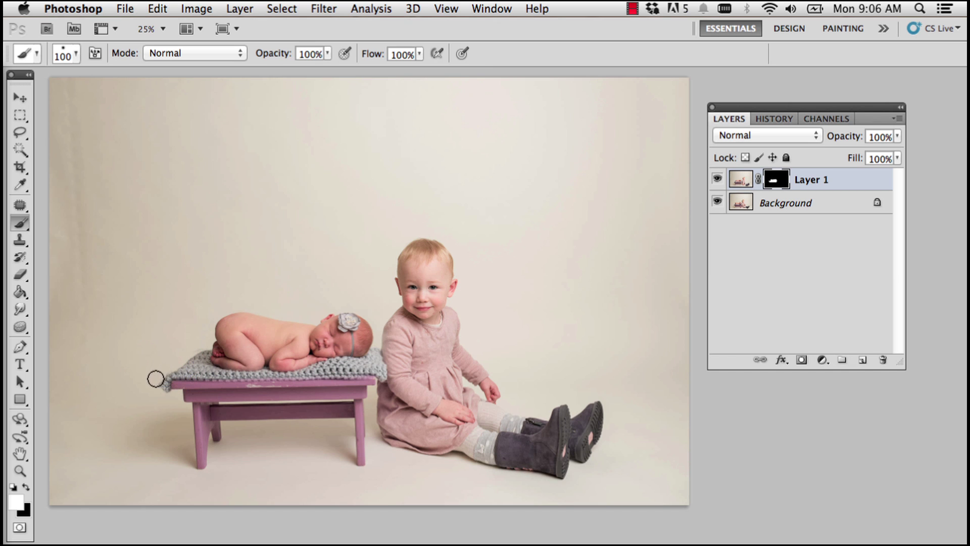
mouse_move(157, 375)
left_mouse_down()
mouse_move(210, 342)
mouse_move(200, 374)
left_mouse_up()
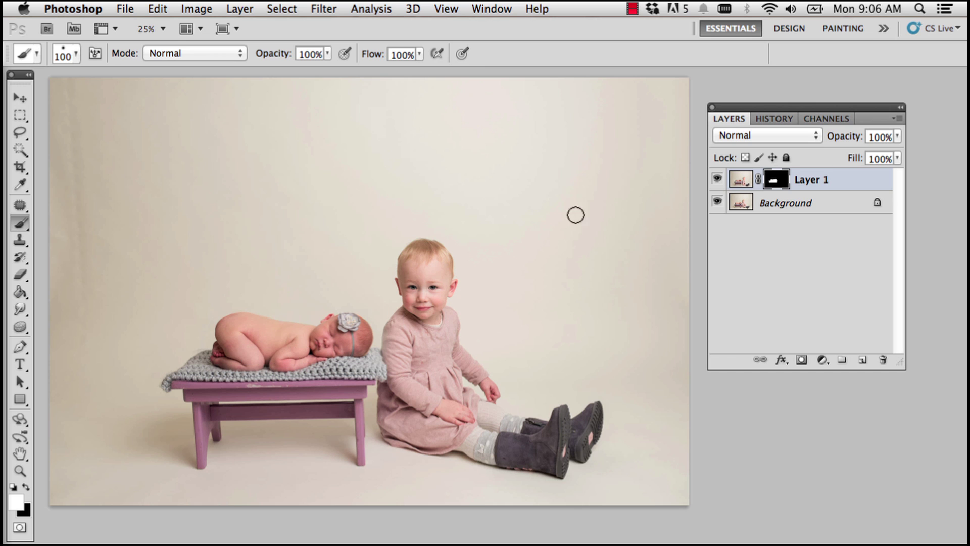
left_click(718, 178)
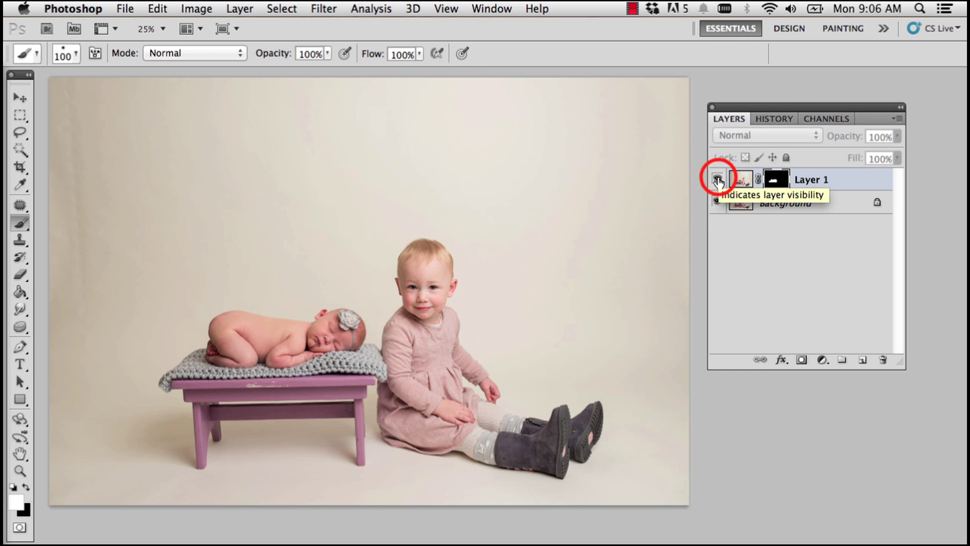
left_click(718, 179)
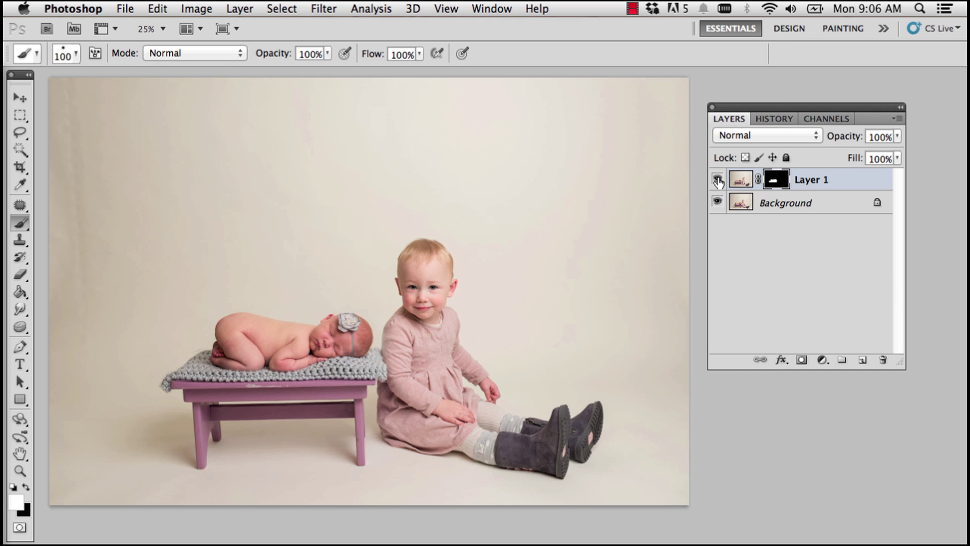
In History, compare the Final w/retouch snapshot against the original, then return to Final w/retouch
left_click(776, 121)
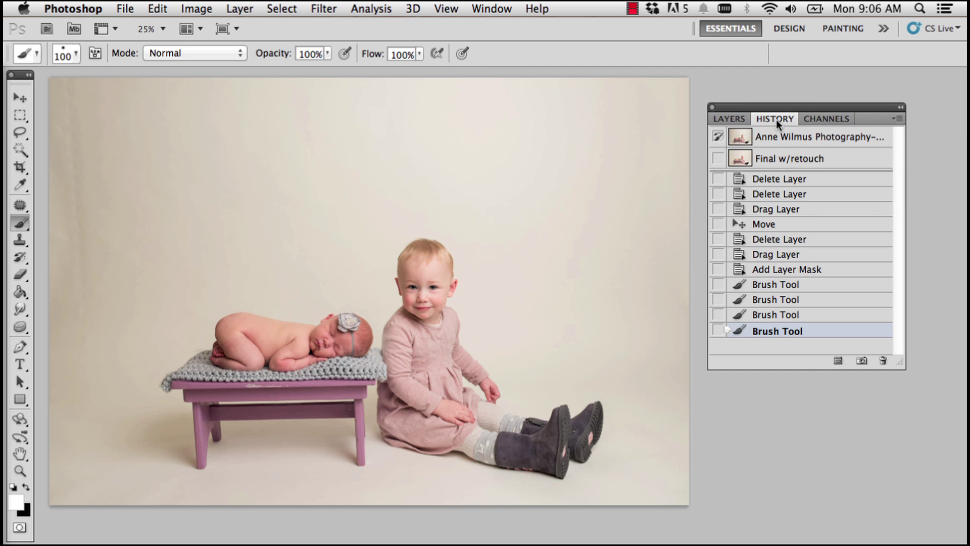
left_click(781, 158)
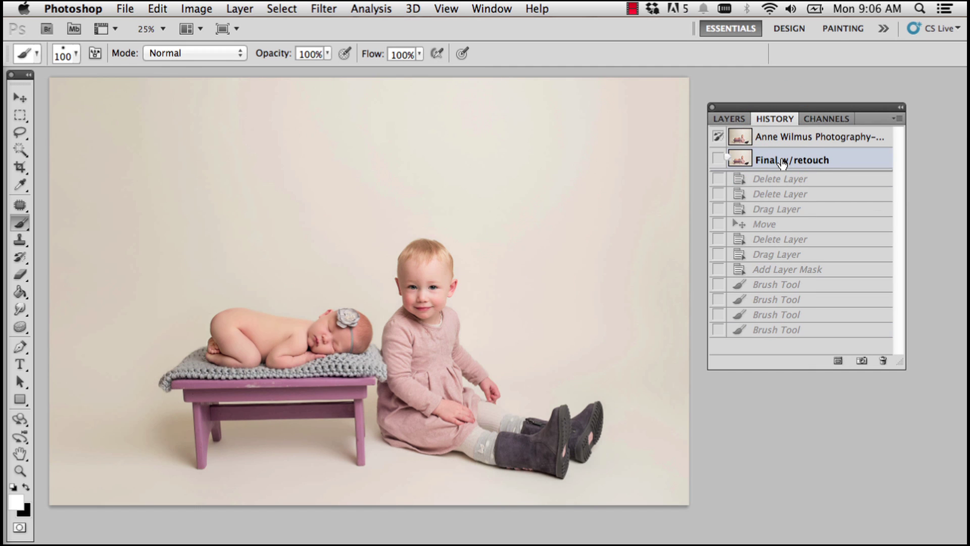
left_click(776, 144)
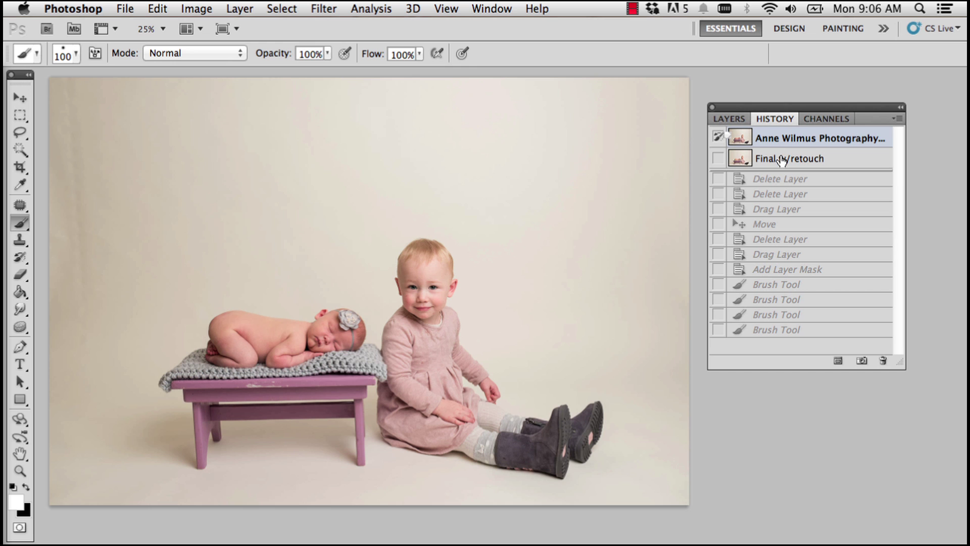
left_click(782, 159)
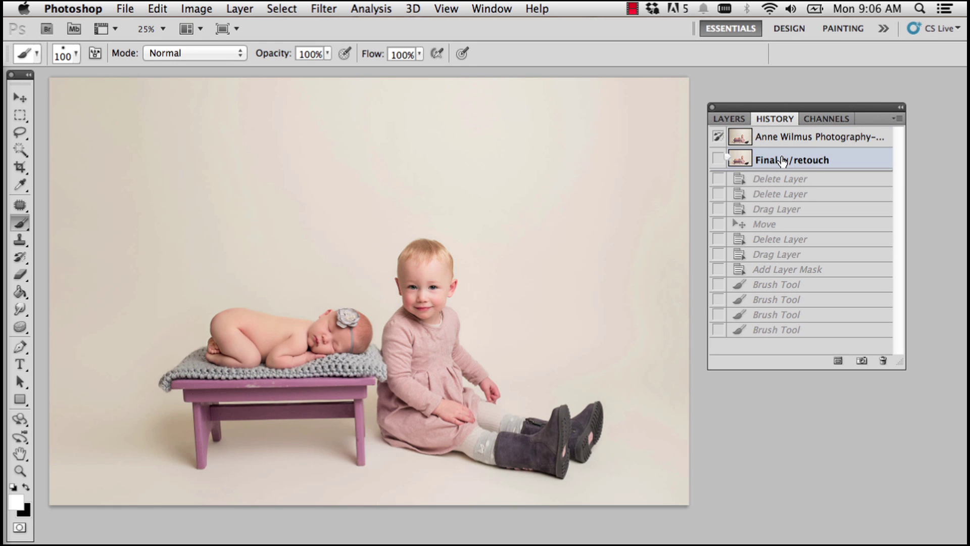